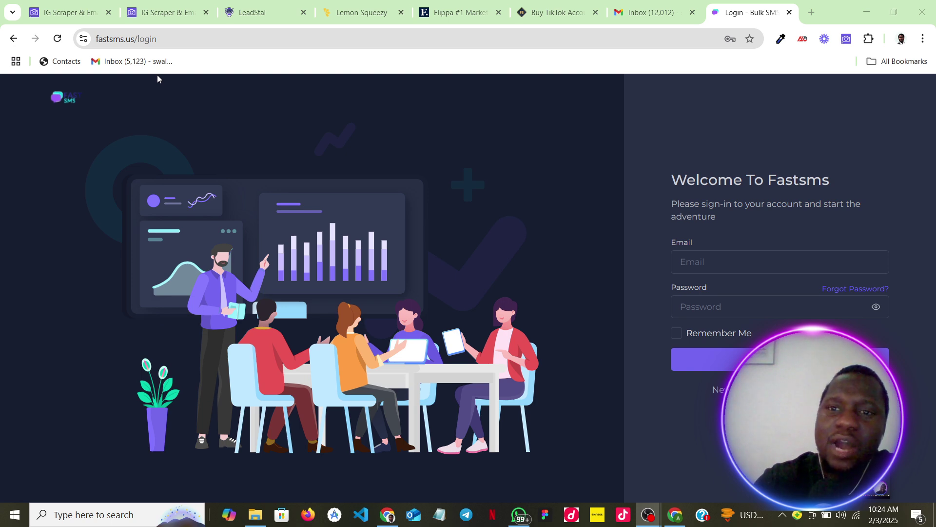
click(129, 36)
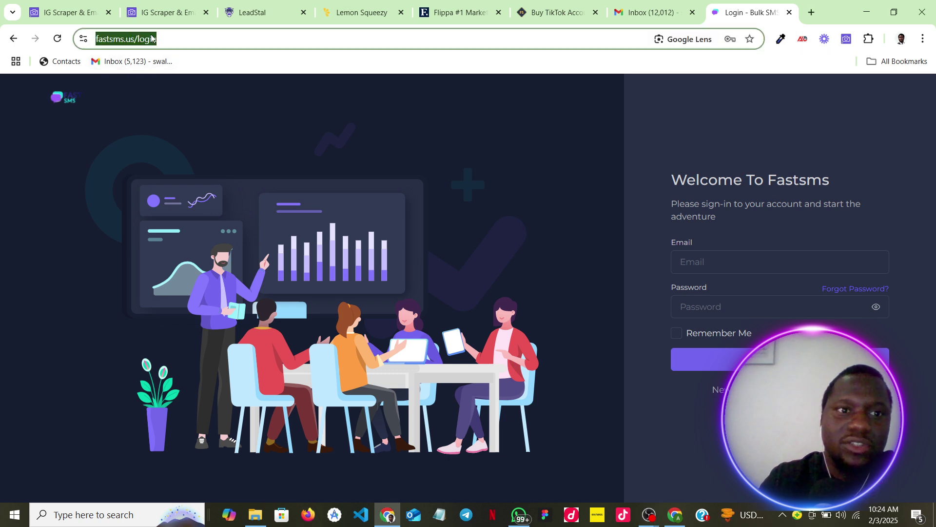
click(177, 39)
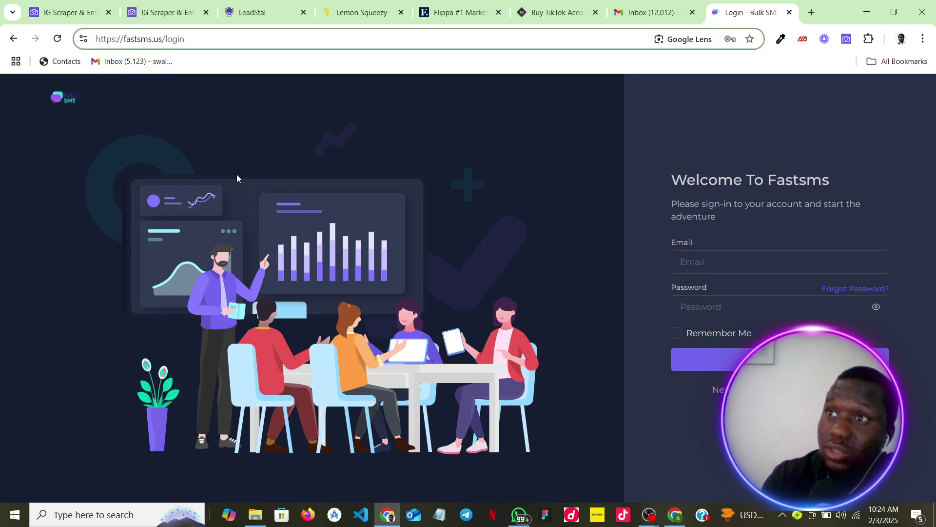
double_click(127, 40)
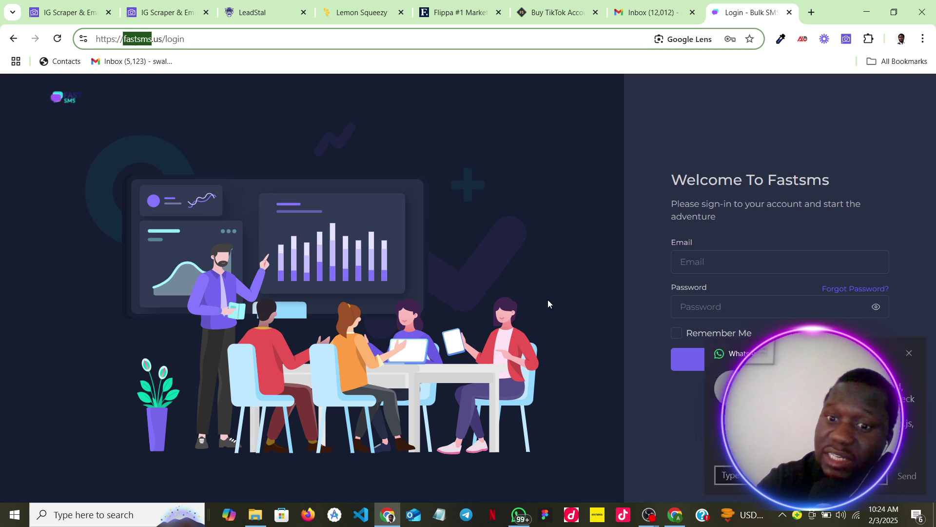
click(910, 353)
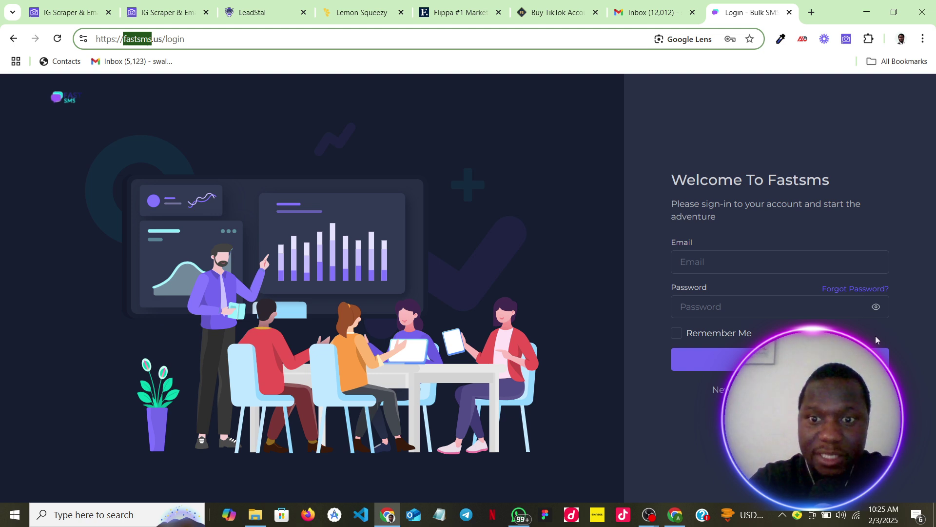
Sign in to Fastsms with the saved Proton account's email and password, enabling Remember Me, and dismiss the welcome notification.
click(795, 261)
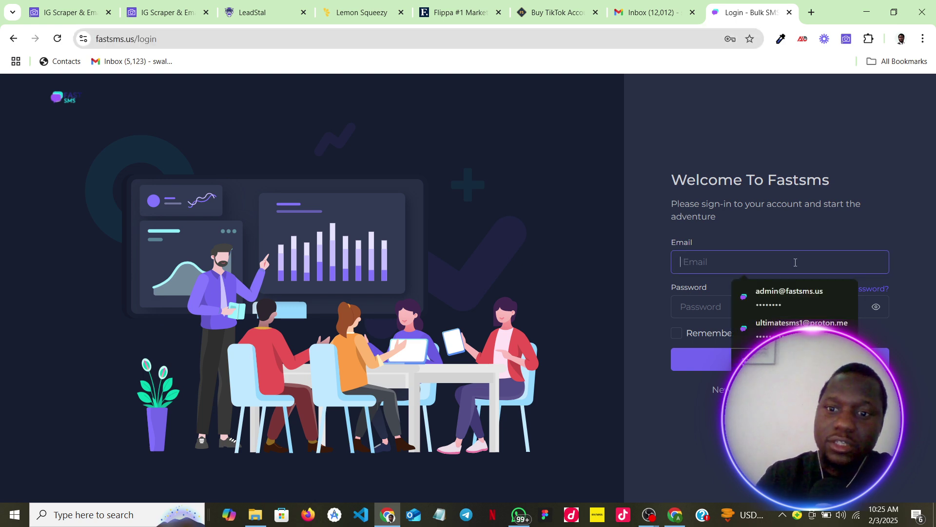
click(772, 314)
text(••••)
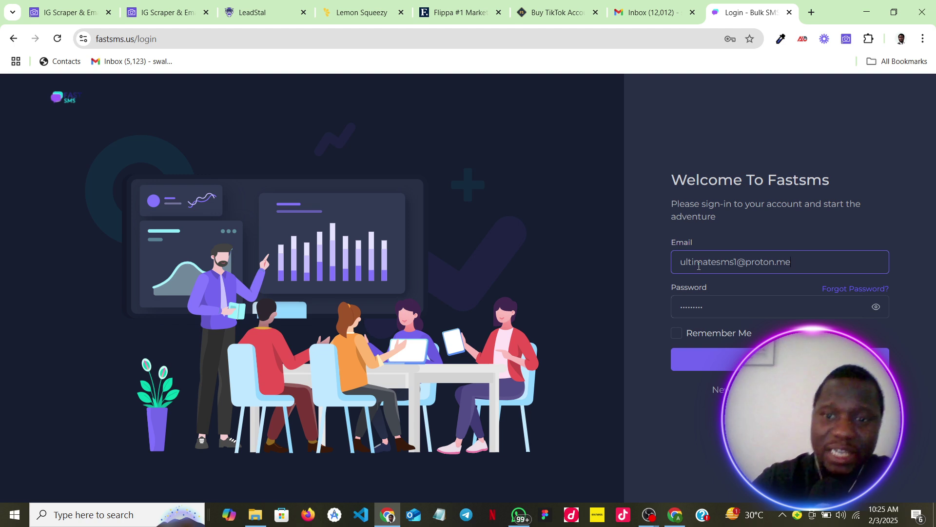
click(705, 333)
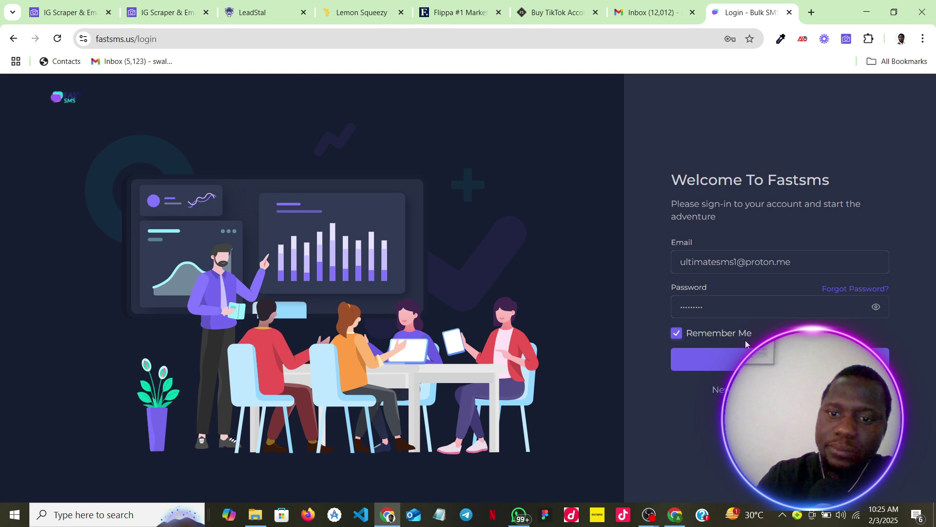
click(746, 358)
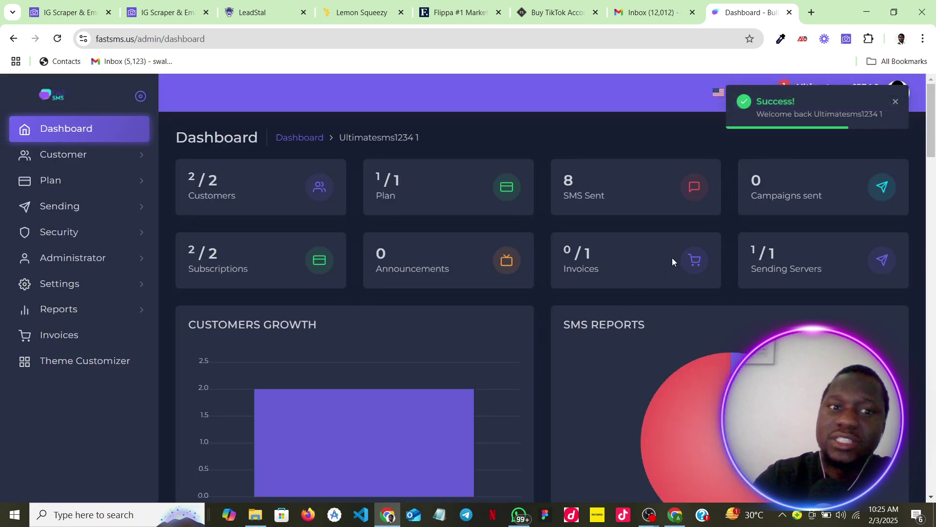
click(896, 101)
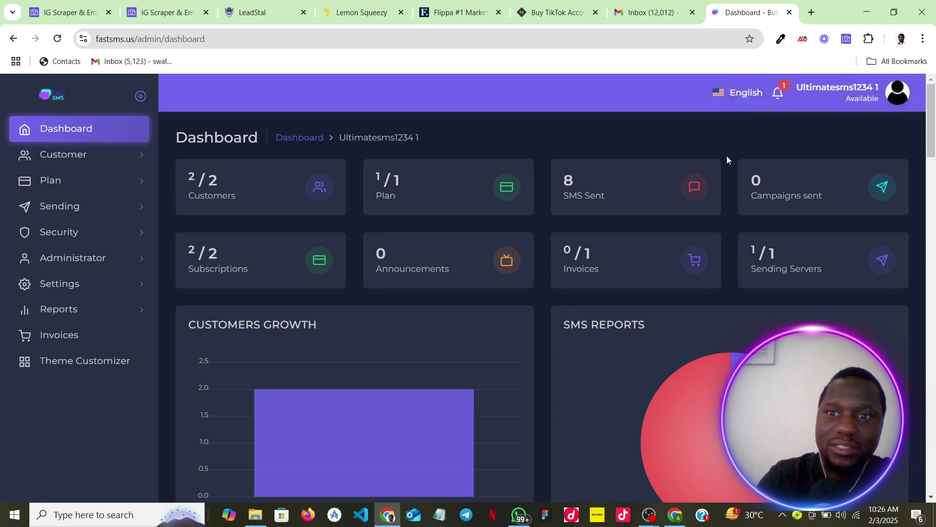
Review the admin dashboard's summary cards, customer growth and revenue charts, and SMS statistics.
scroll(710, 201, down, 8)
scroll(710, 201, up, 5)
scroll(711, 207, up, 4)
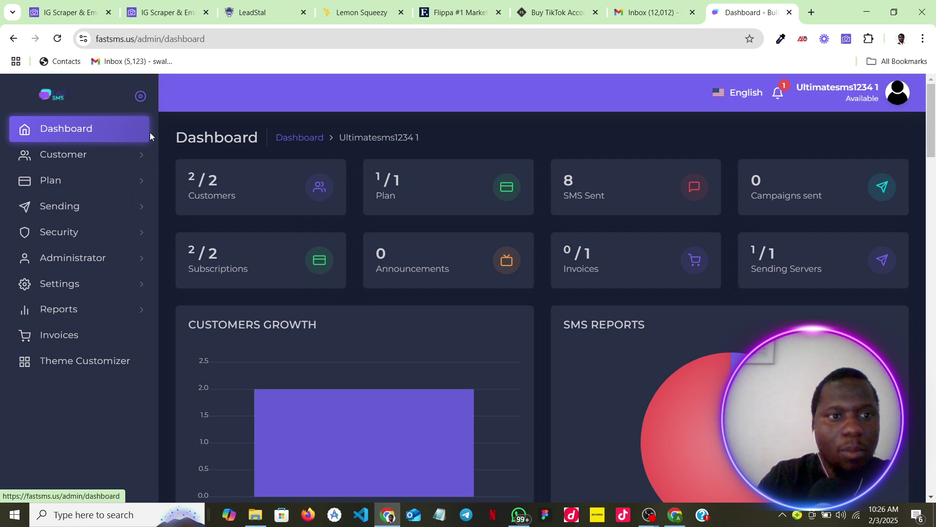
scroll(290, 158, down, 4)
scroll(289, 158, down, 15)
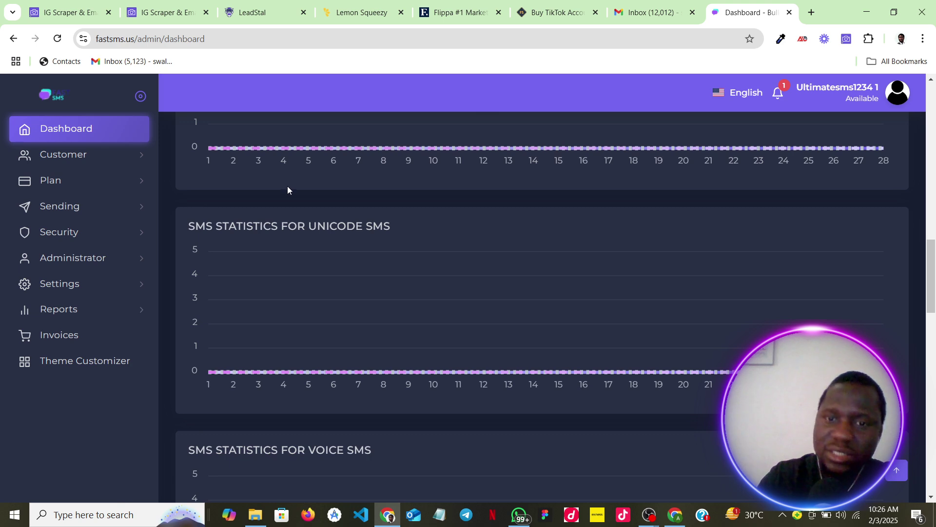
scroll(290, 188, up, 15)
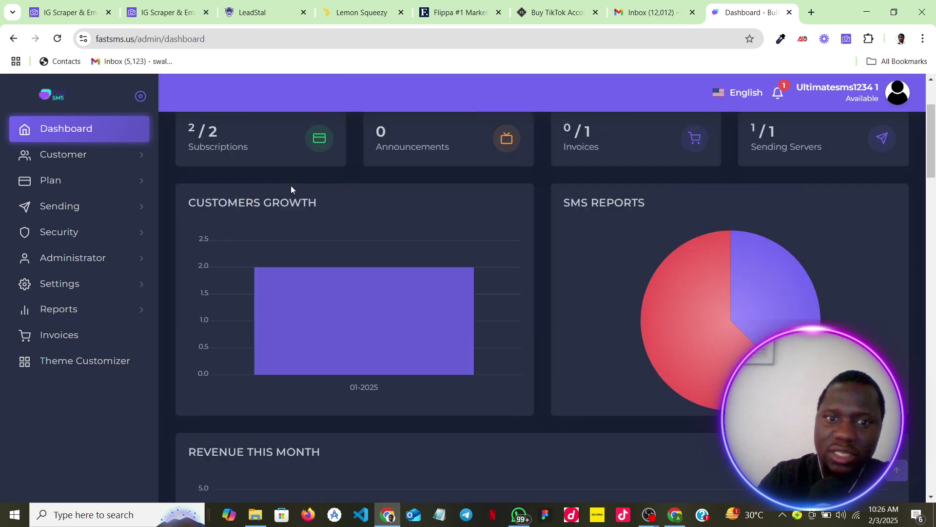
scroll(318, 189, up, 2)
Look through the Customer section's Customers, Subscriptions and Announcements pages in turn.
click(91, 162)
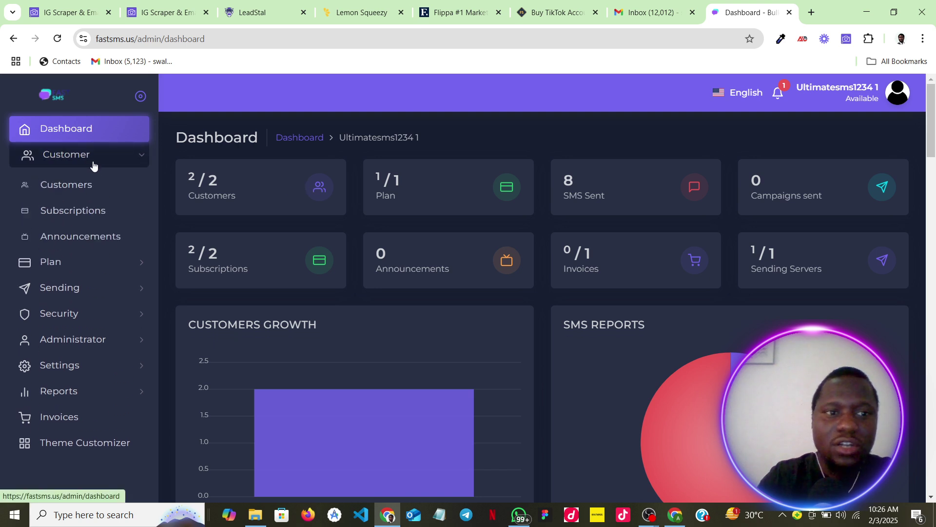
click(87, 191)
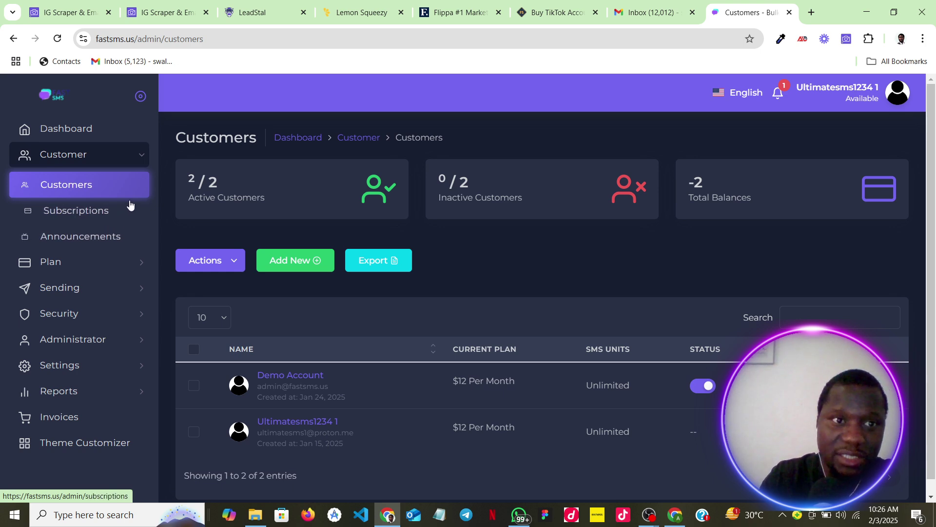
click(69, 214)
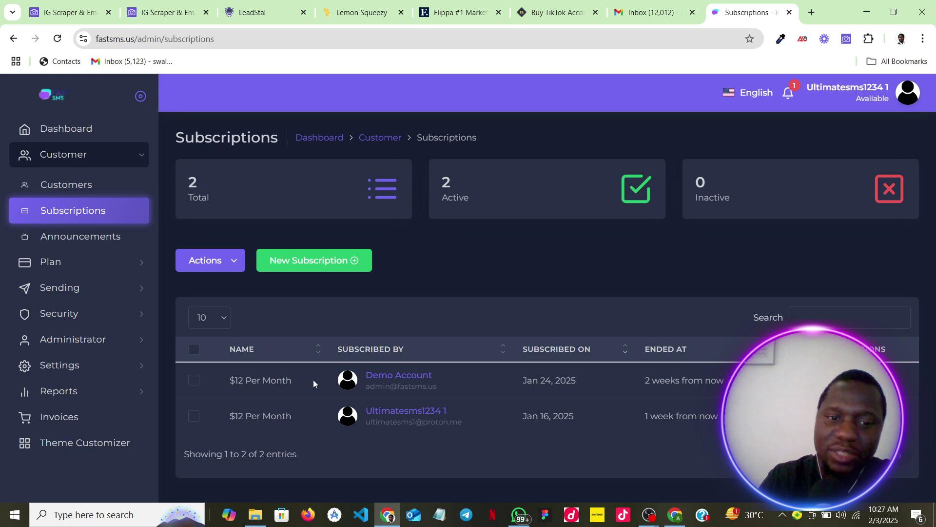
click(114, 247)
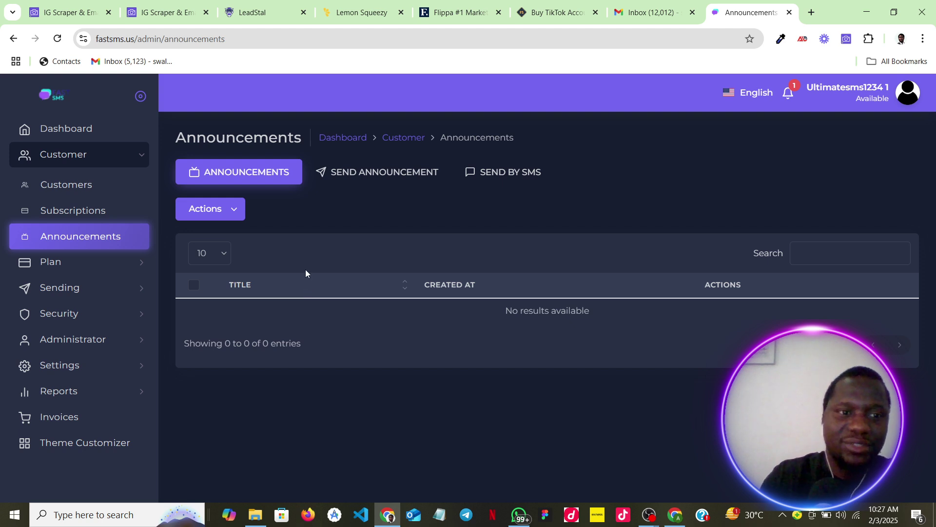
Look through the Plan section's Plans, Currencies and Tax Settings pages in turn.
click(115, 266)
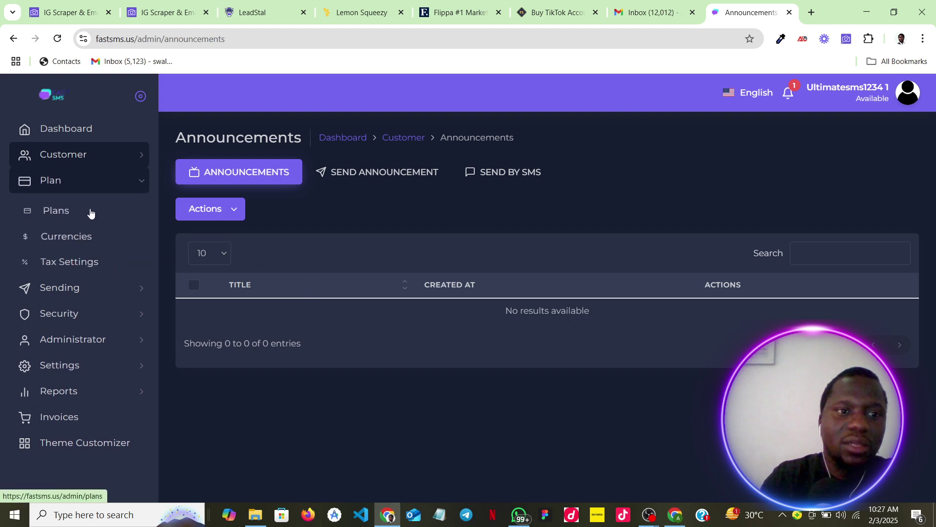
click(112, 217)
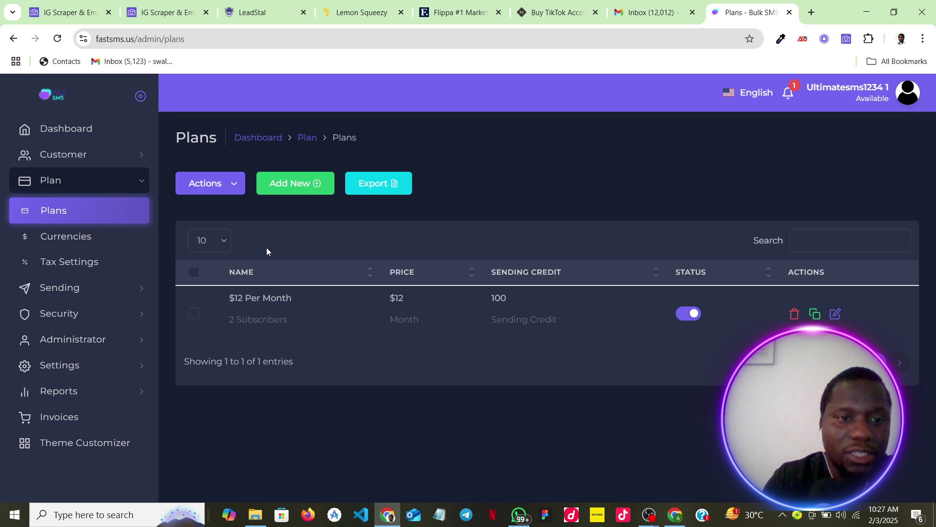
click(59, 241)
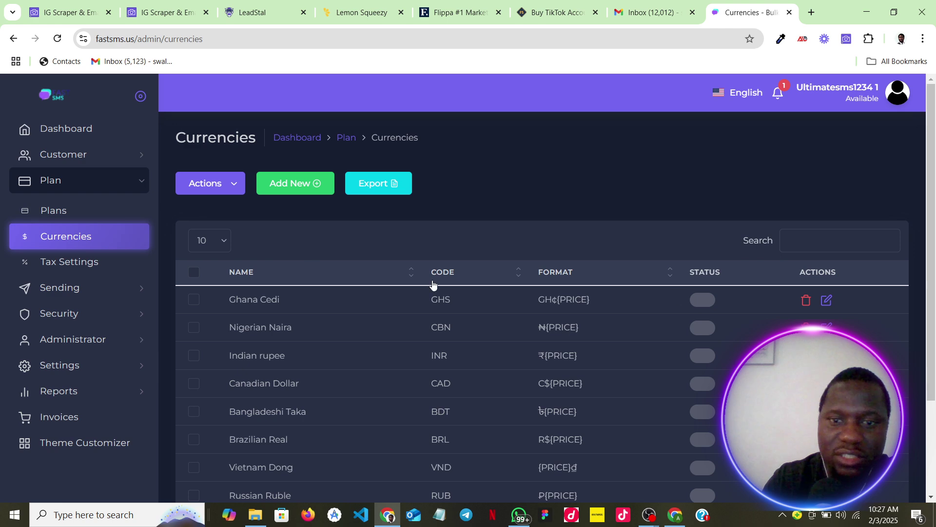
click(113, 264)
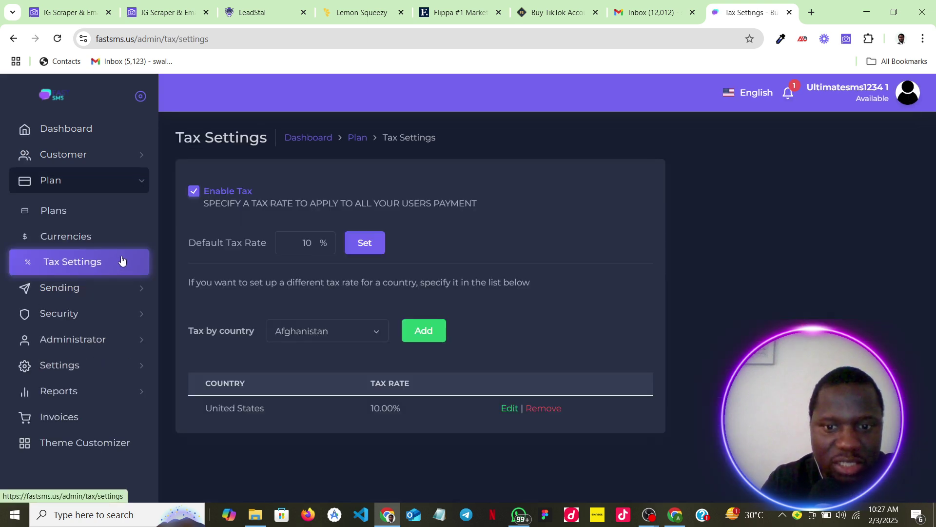
Open Sending Servers, start adding a new server, and examine the list of available SMS gateways.
click(59, 287)
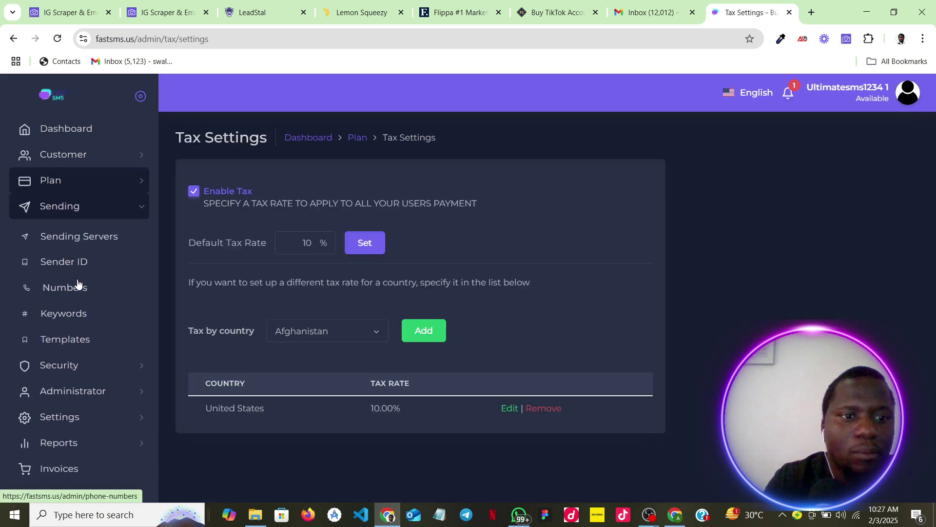
click(100, 244)
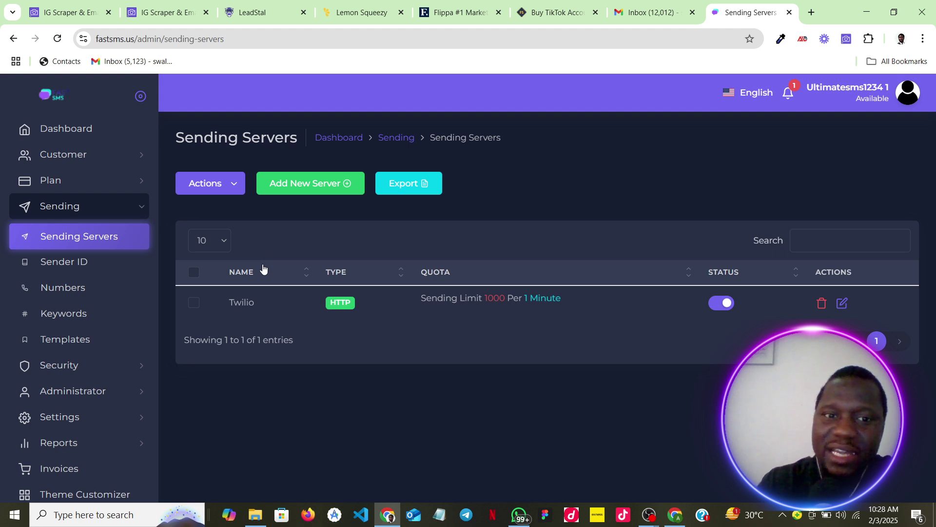
click(299, 189)
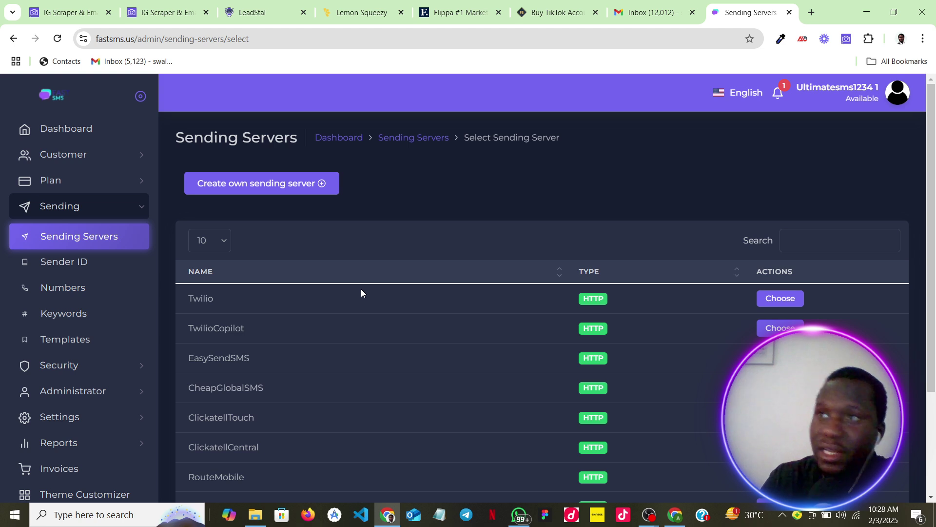
scroll(347, 288, down, 3)
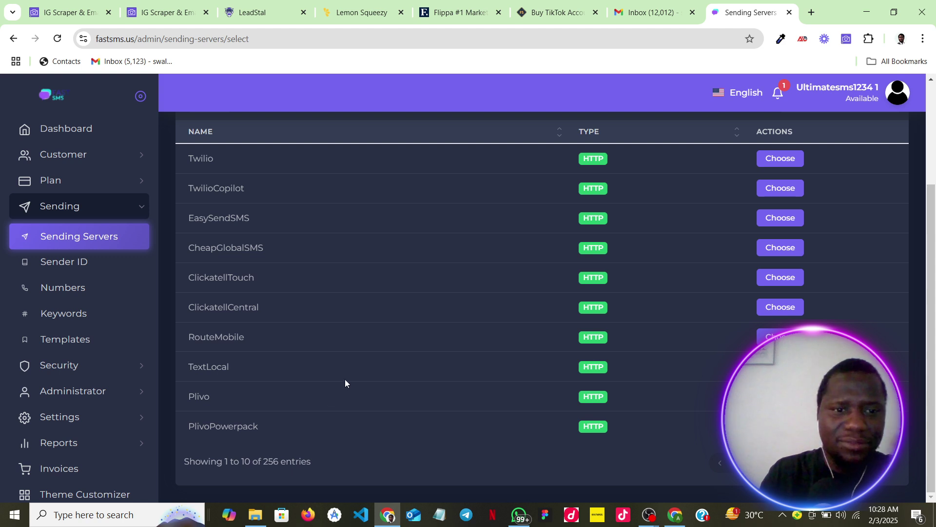
drag(219, 463, 316, 468)
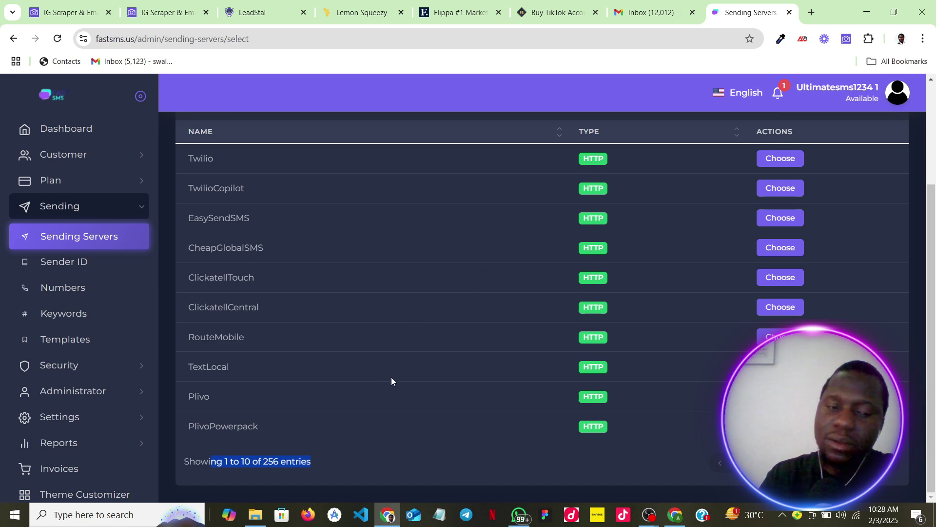
scroll(395, 377, up, 3)
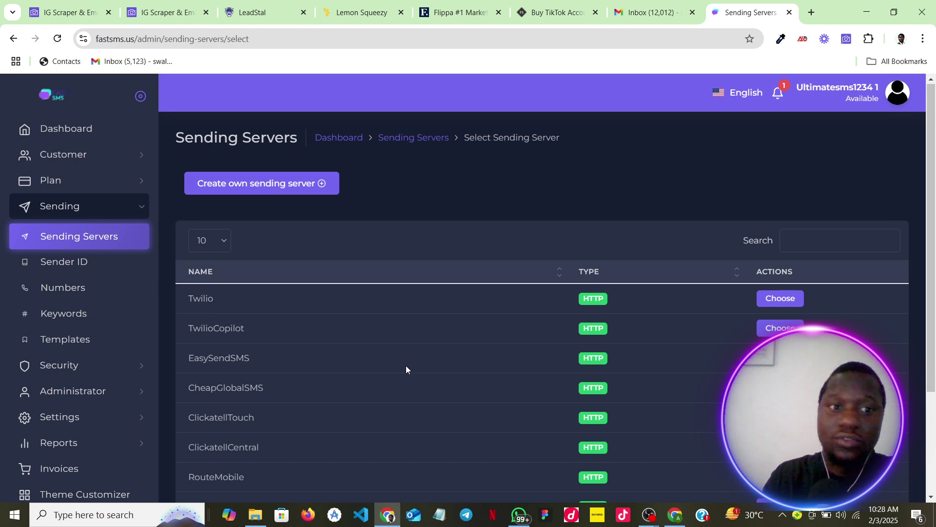
click(799, 234)
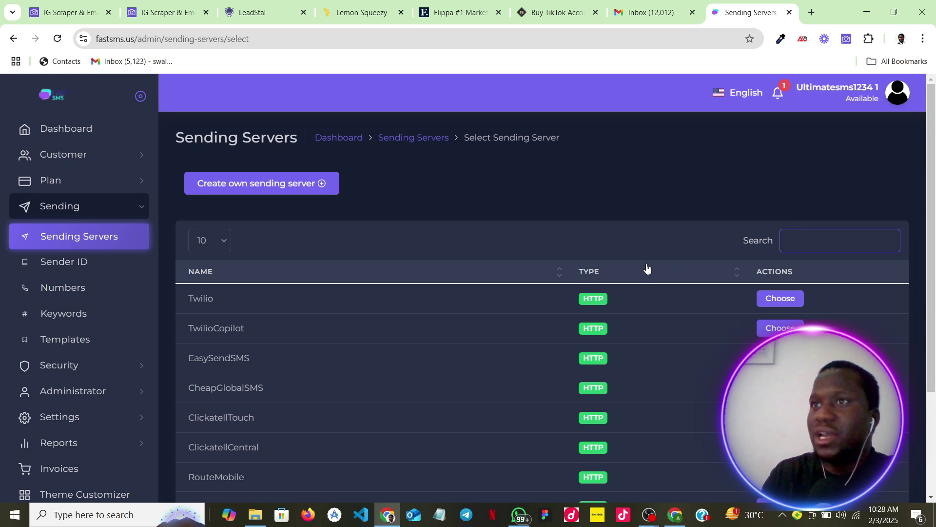
scroll(604, 268, down, 3)
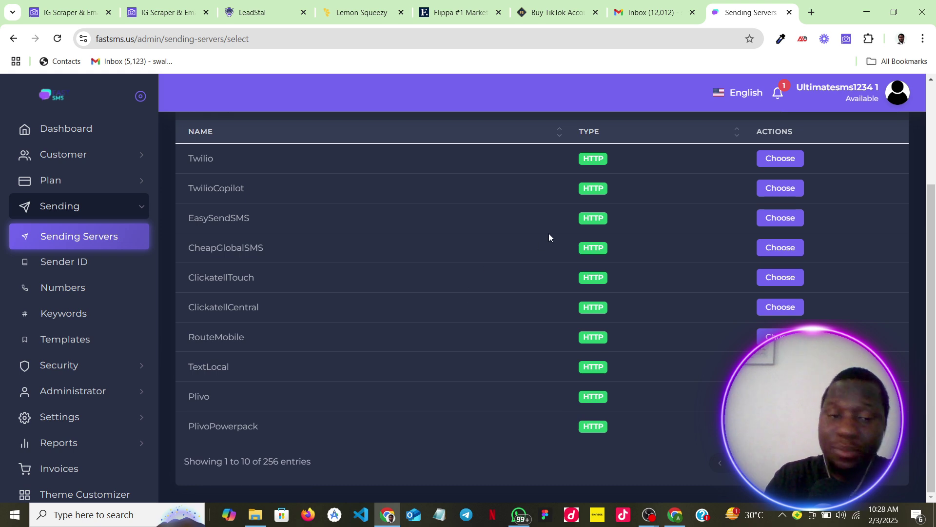
Choose Twilio as the sending server and inspect its credential, sending limit and available feature settings.
click(795, 163)
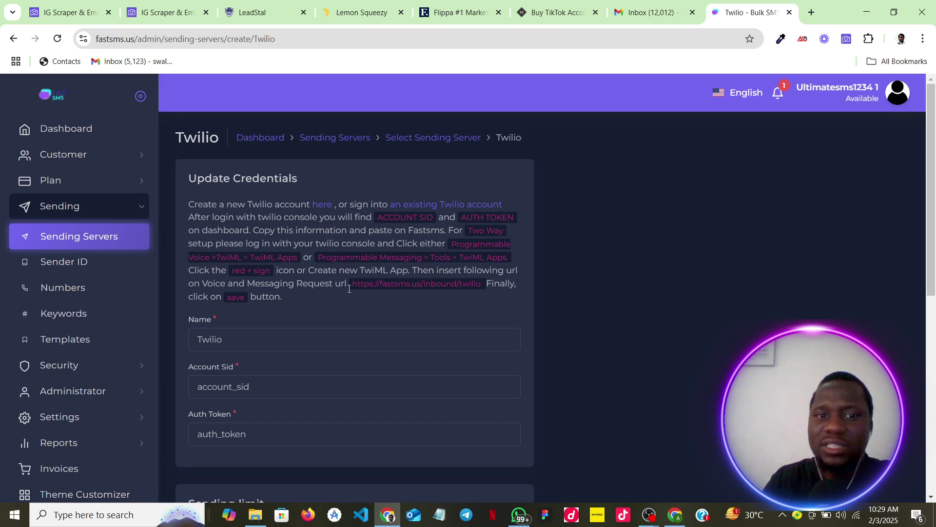
scroll(387, 361, down, 1)
scroll(387, 360, down, 8)
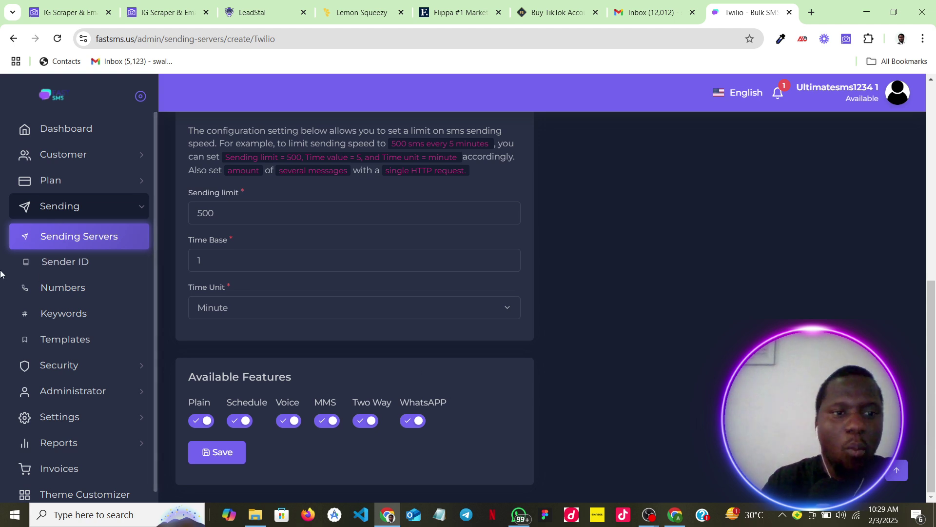
Look through the Sending section's Sender ID, Numbers, Keywords and Templates pages in turn.
click(83, 266)
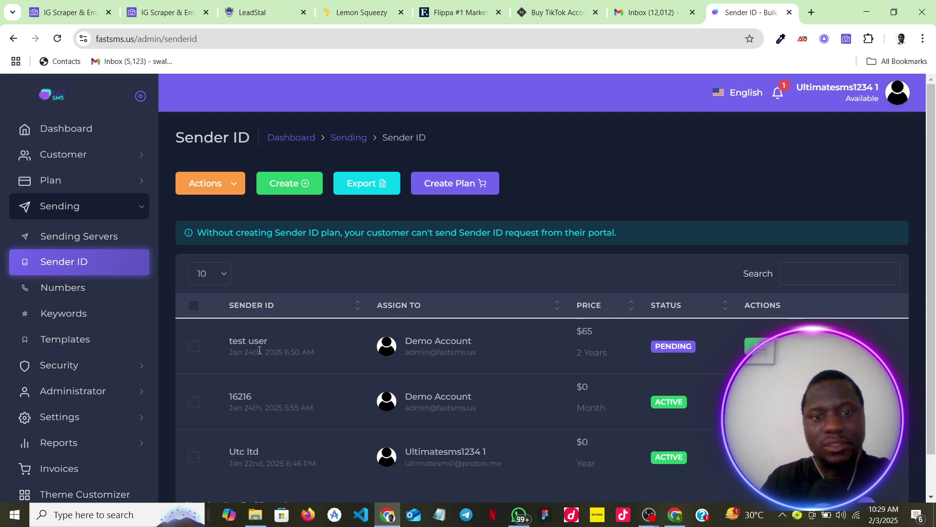
click(84, 293)
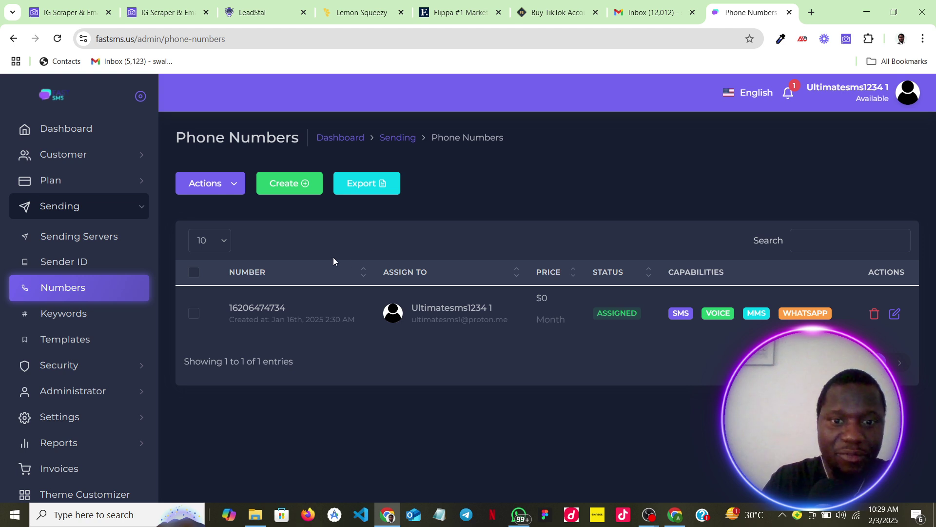
click(100, 324)
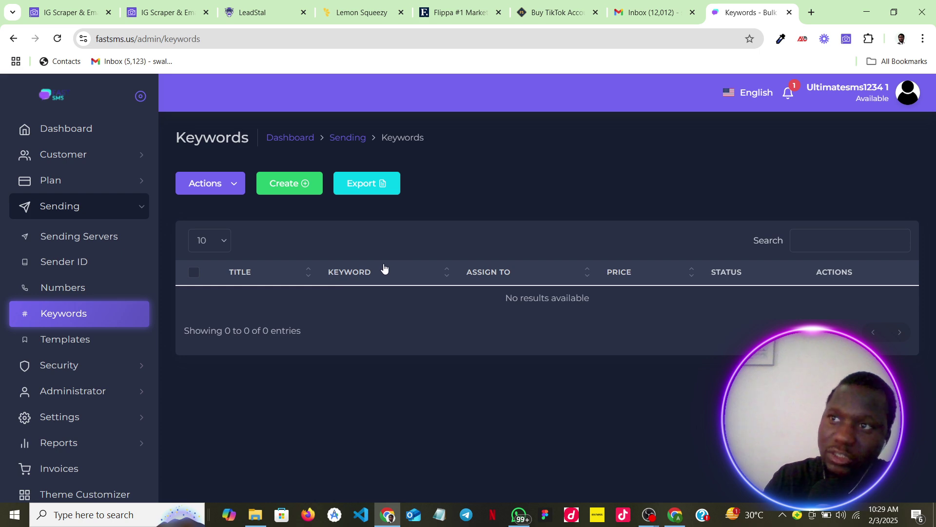
click(80, 340)
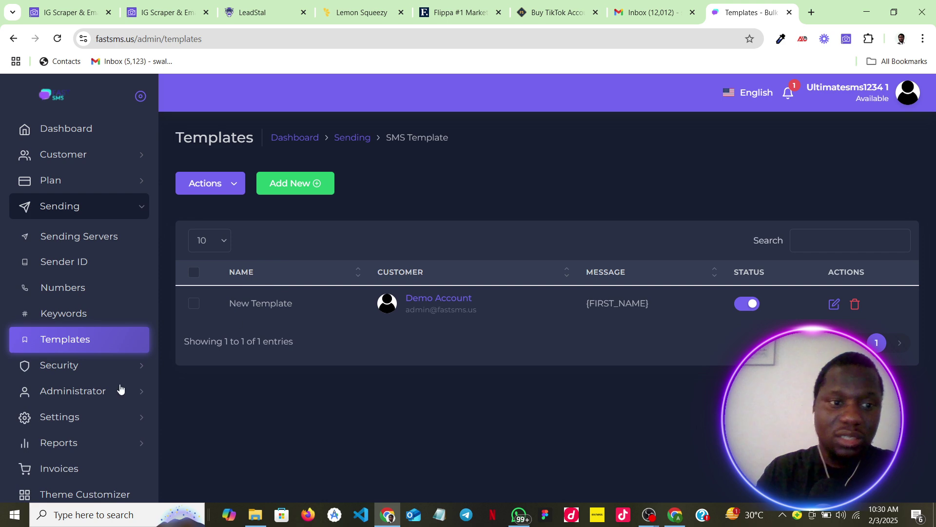
Check the Security section's options, and switch from the admin view to the customer view.
click(78, 365)
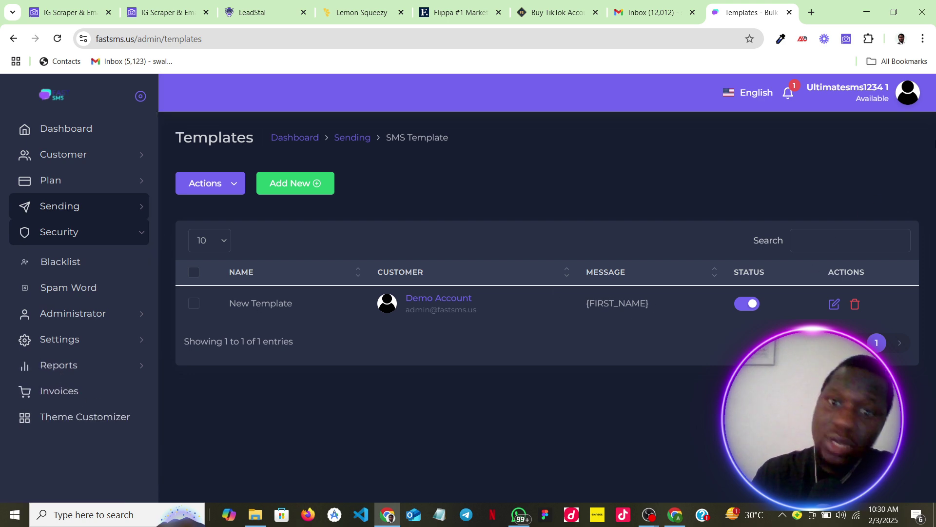
click(900, 108)
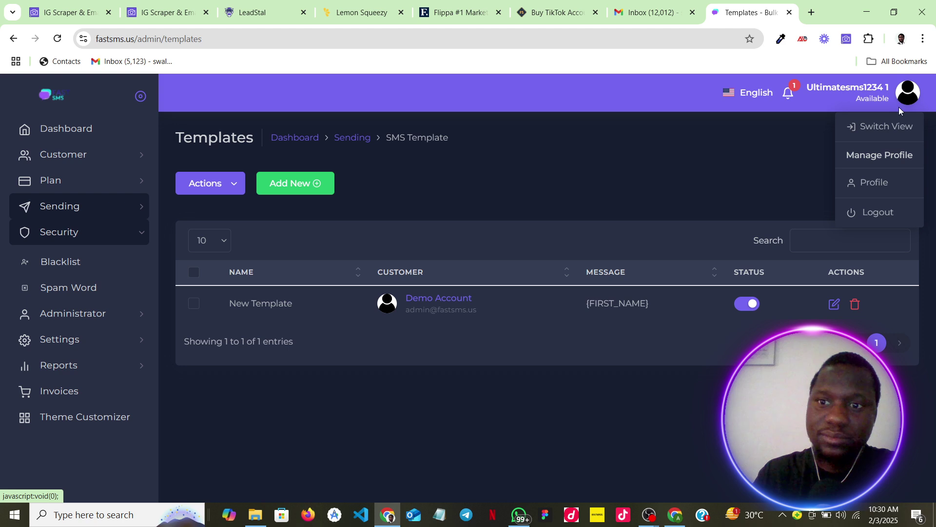
click(883, 133)
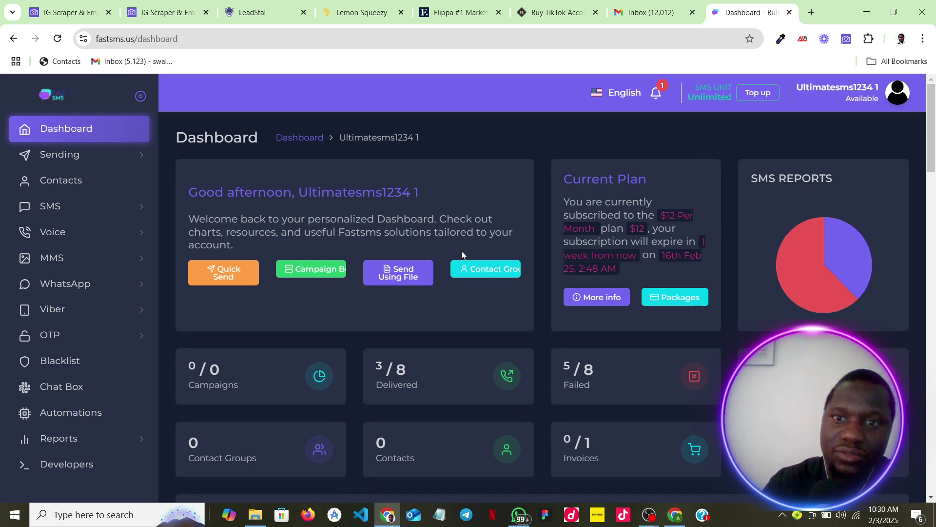
Look through the customer's Top up page, the Sending section's options and the Contacts page in turn.
click(752, 91)
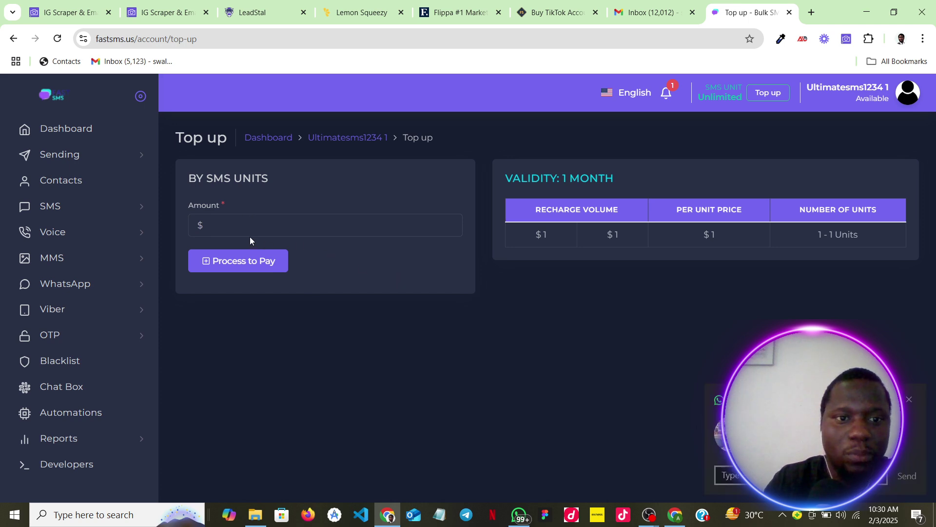
click(119, 161)
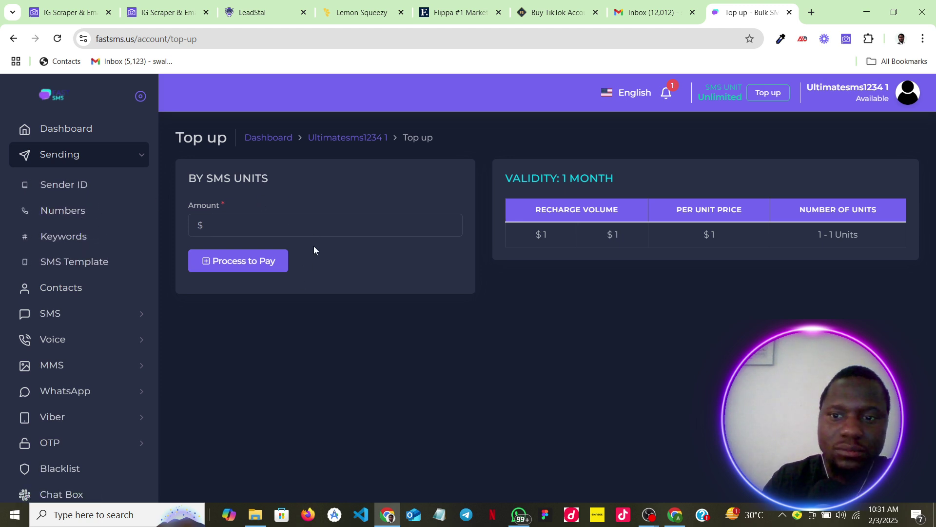
click(66, 287)
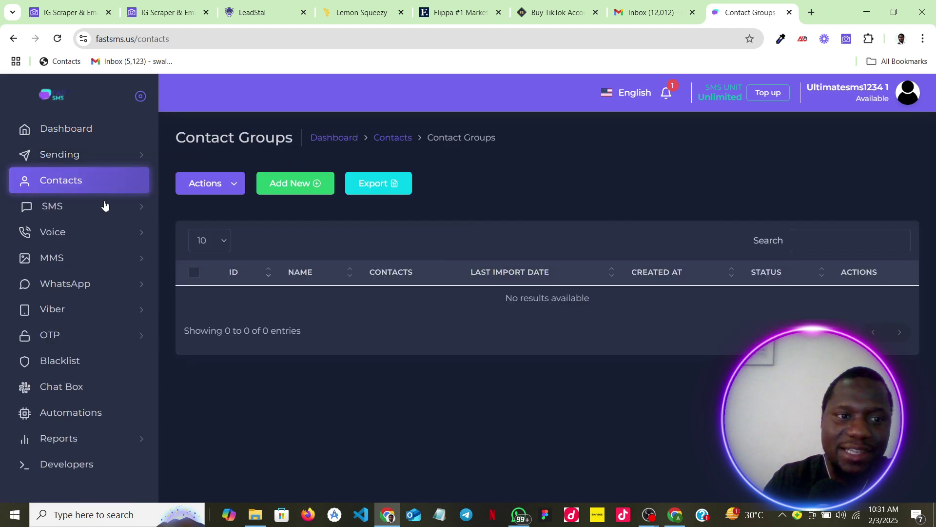
Open the SMS section's Quick Send form and check which sending servers it offers.
click(107, 207)
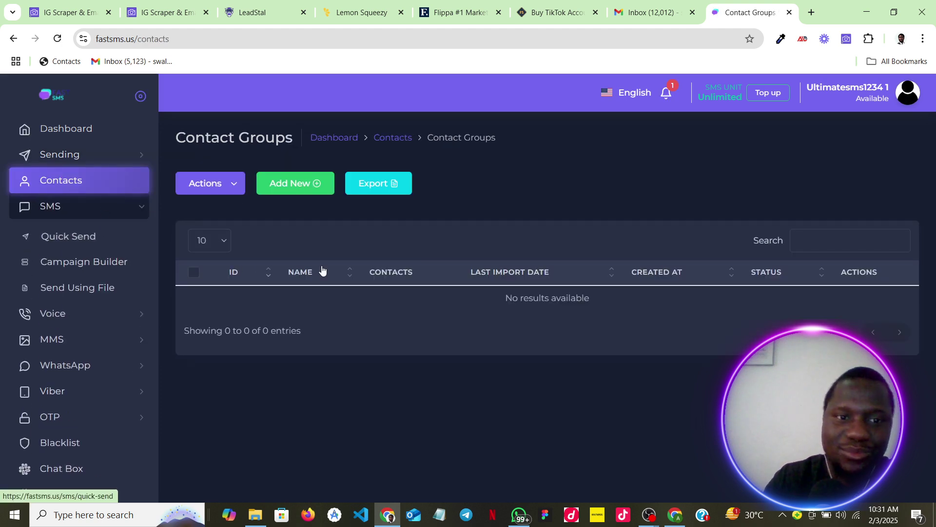
click(95, 245)
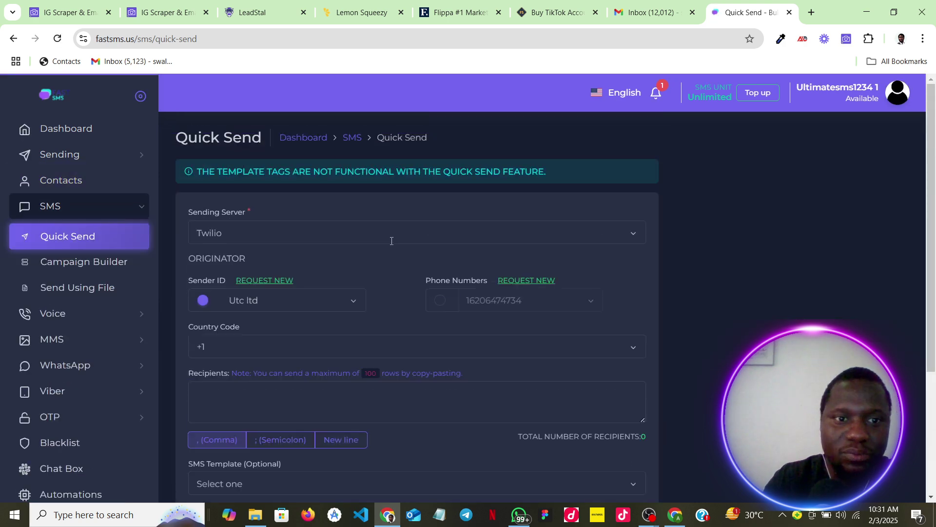
click(242, 244)
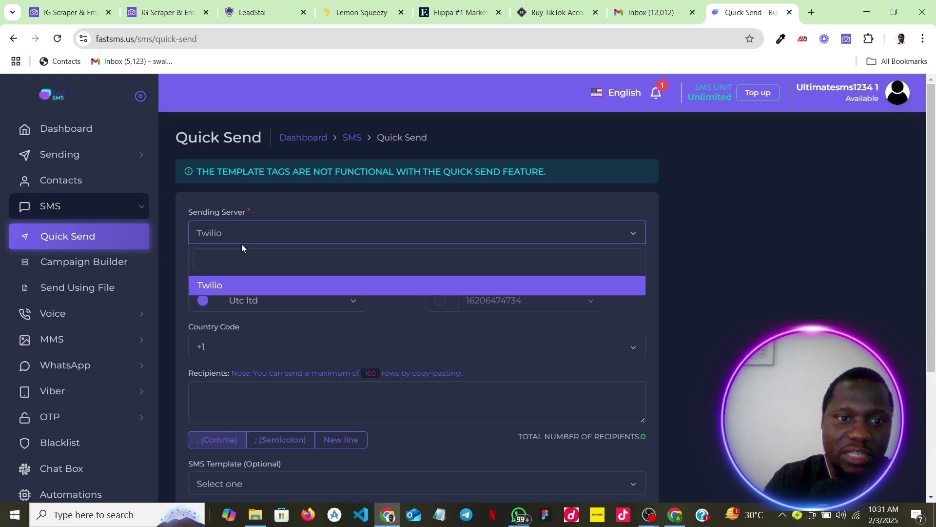
click(239, 237)
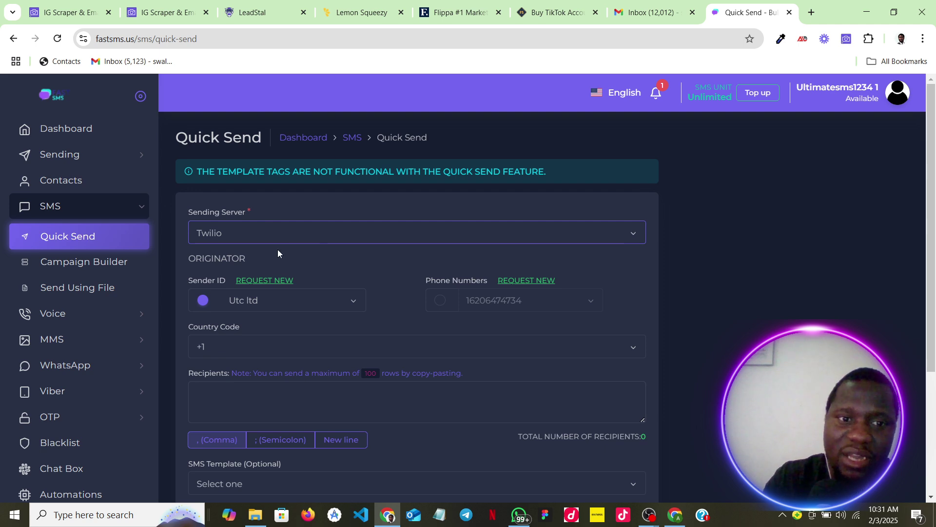
Set the Quick Send originator to the phone number instead of the sender ID, and review the recipient and message fields.
scroll(278, 251, down, 3)
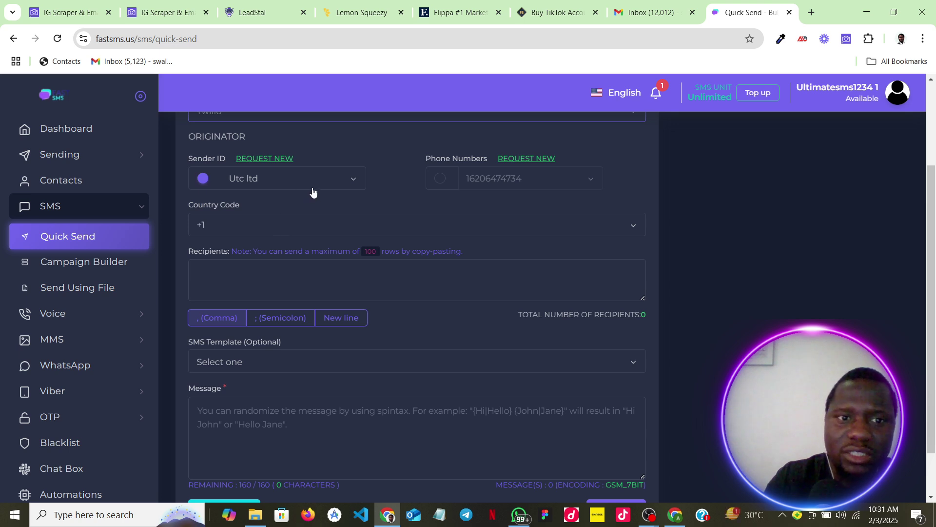
click(469, 183)
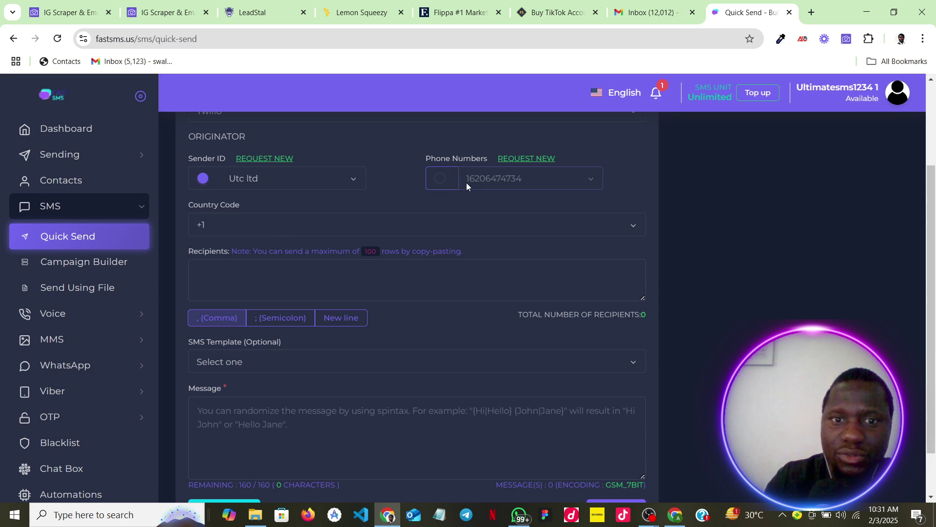
click(439, 183)
scroll(267, 241, down, 1)
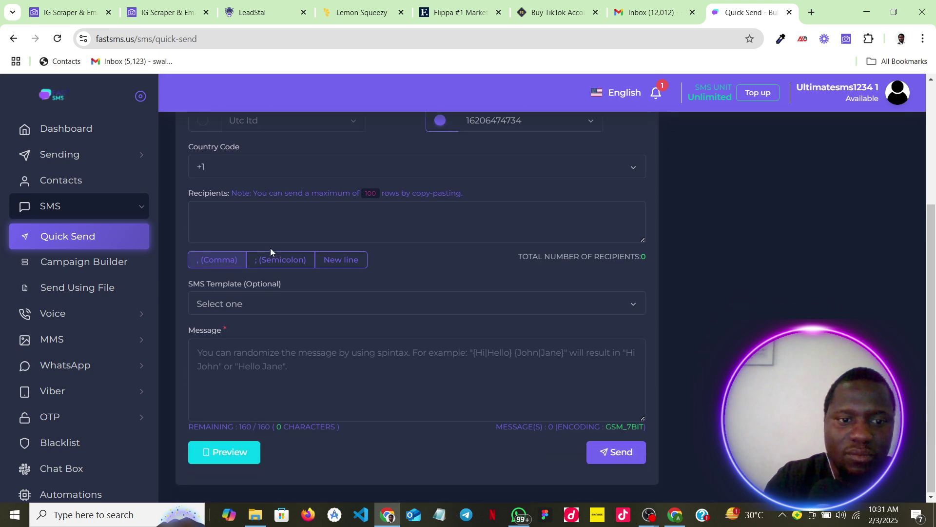
Look through the sending options of the Voice, MMS, WhatsApp, Viber and OTP sections in turn.
click(106, 310)
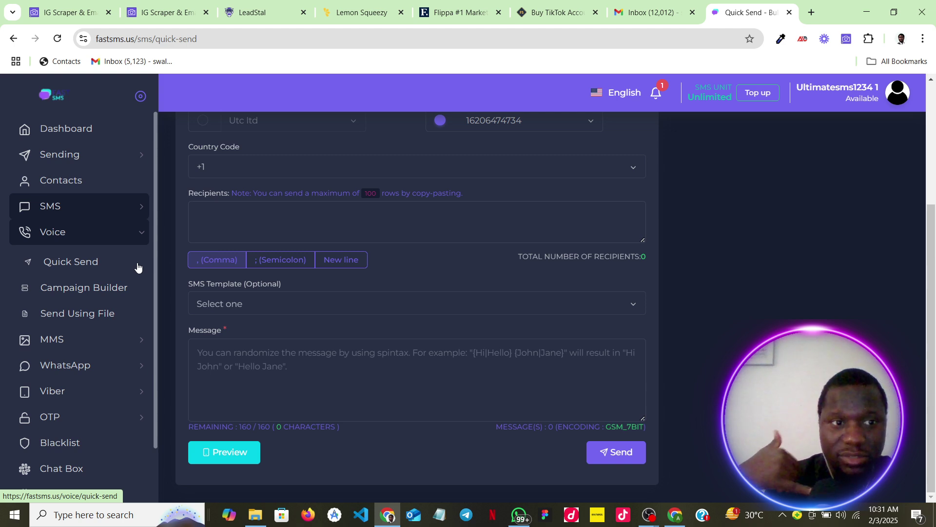
click(98, 340)
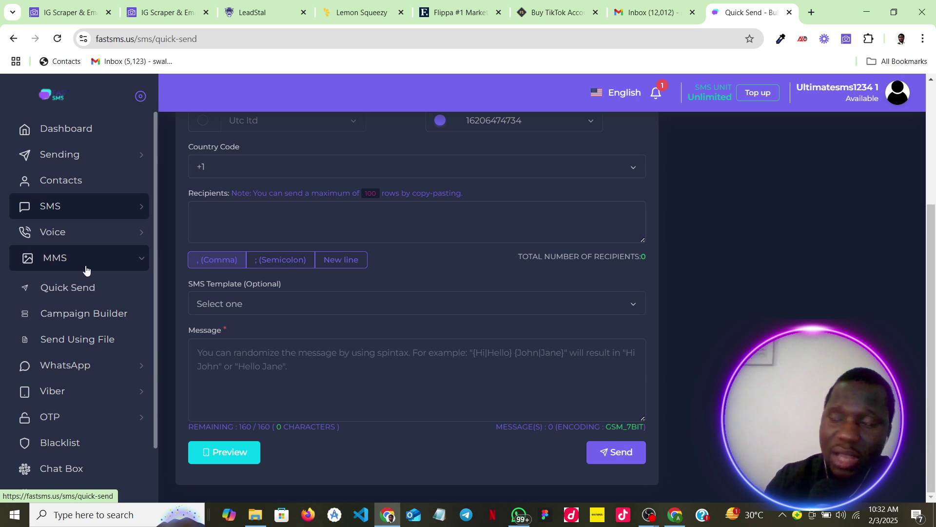
scroll(90, 308, down, 1)
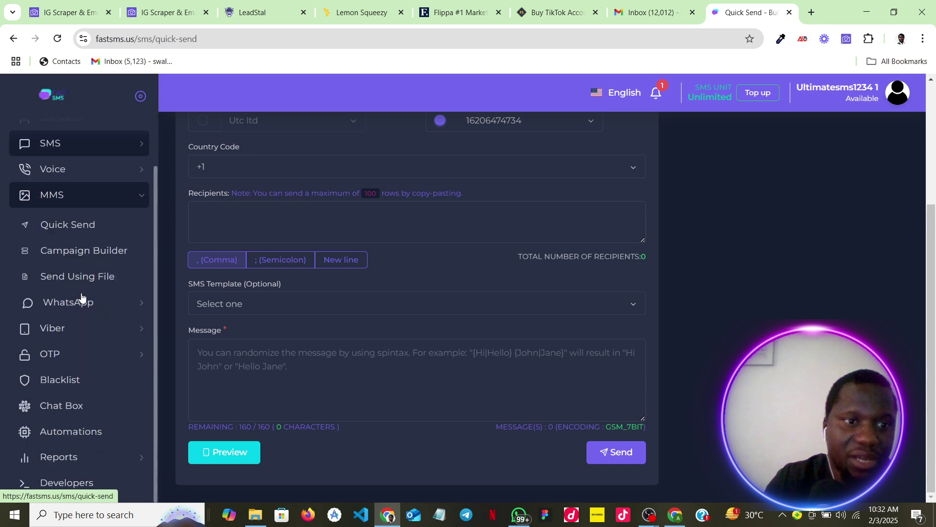
click(86, 307)
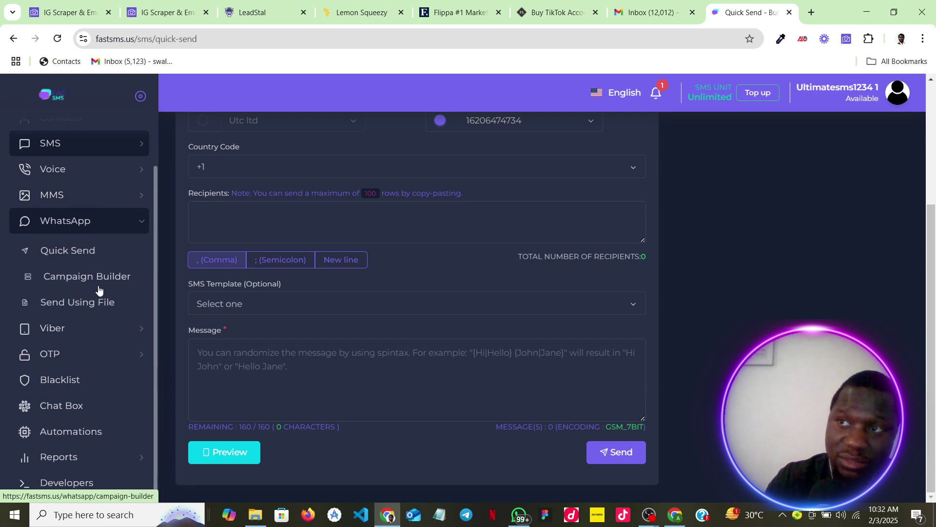
click(43, 330)
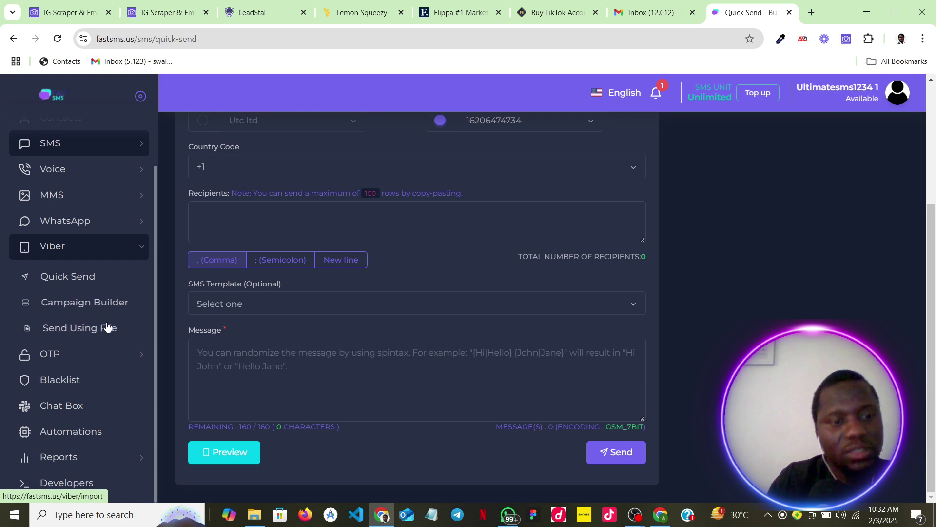
click(82, 360)
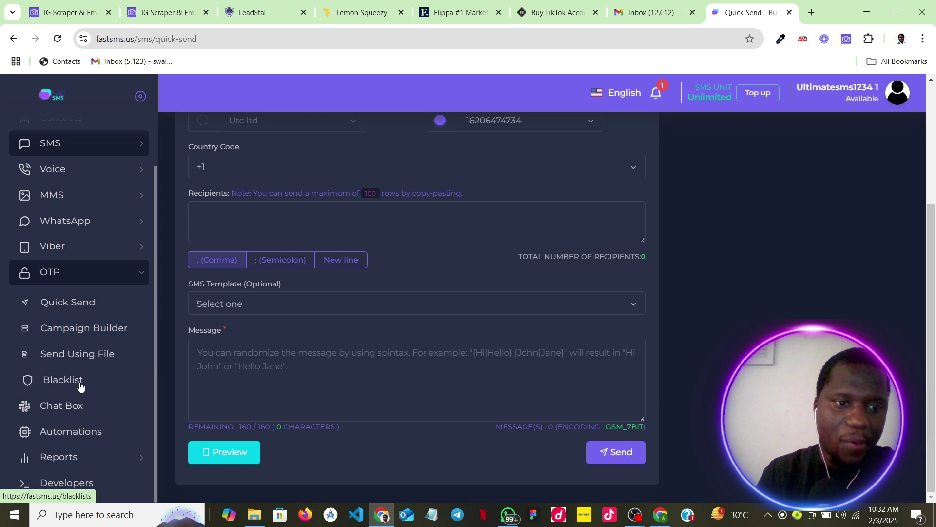
View the Chat Box and Automations pages, and open the Analyze page of the Reports section.
click(69, 405)
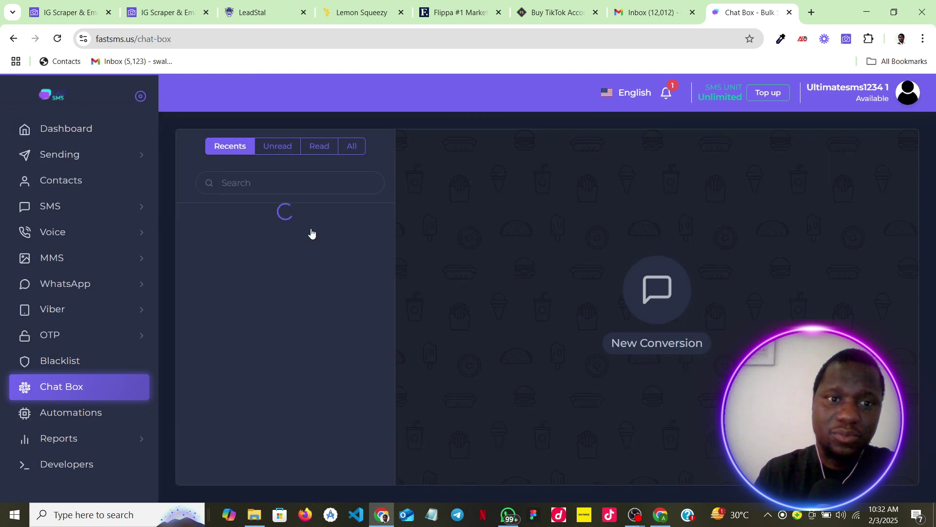
click(76, 425)
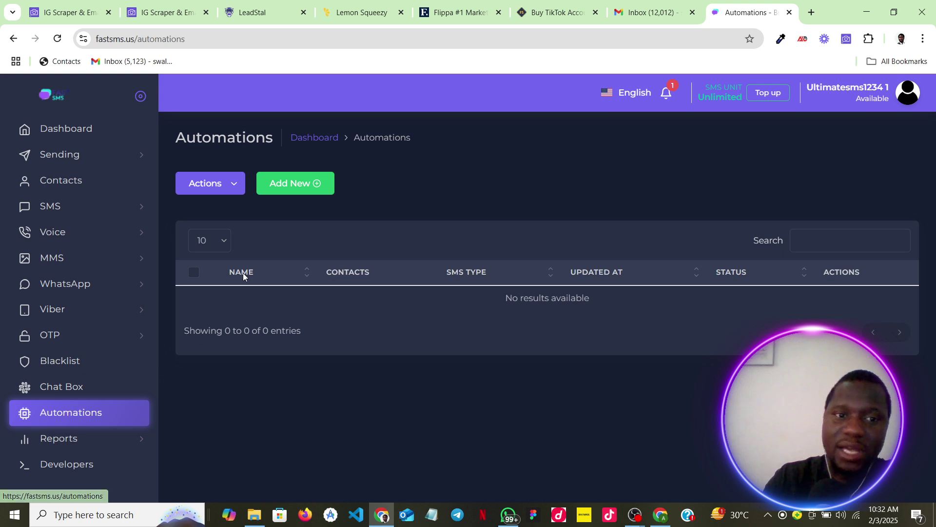
click(98, 438)
click(96, 468)
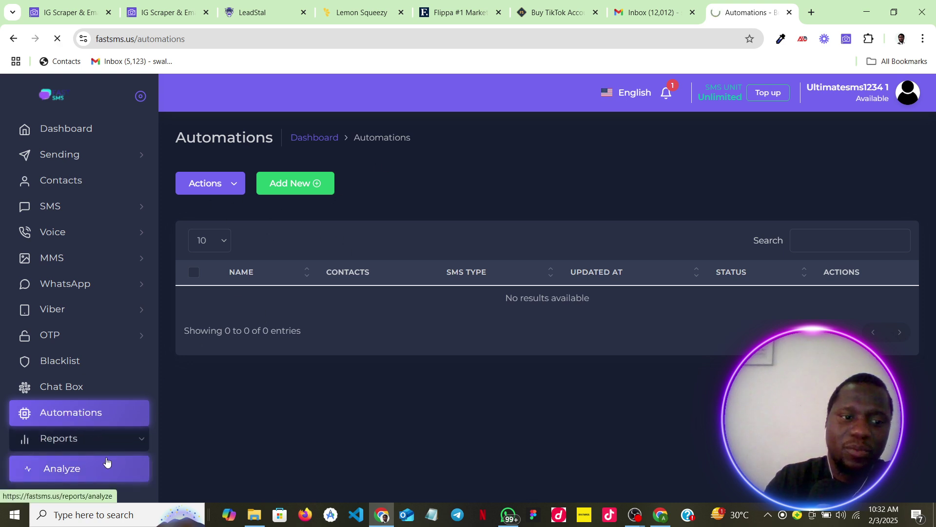